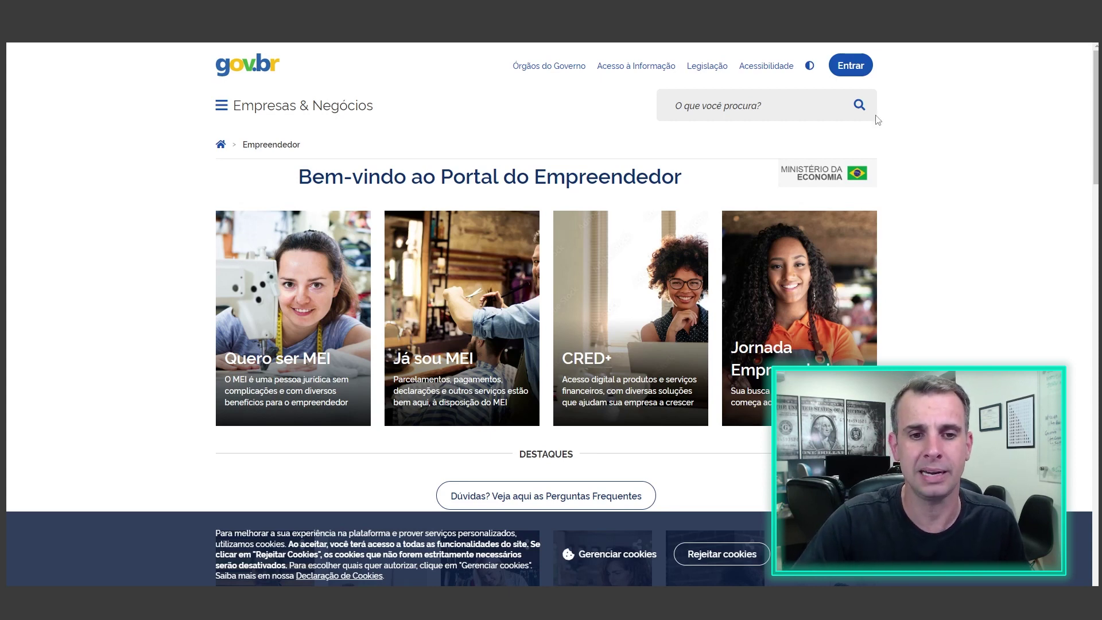
Open the Formalize-se! service under Quero ser MEI, signing in with gov.br and authorizing the use of personal data.
click(272, 350)
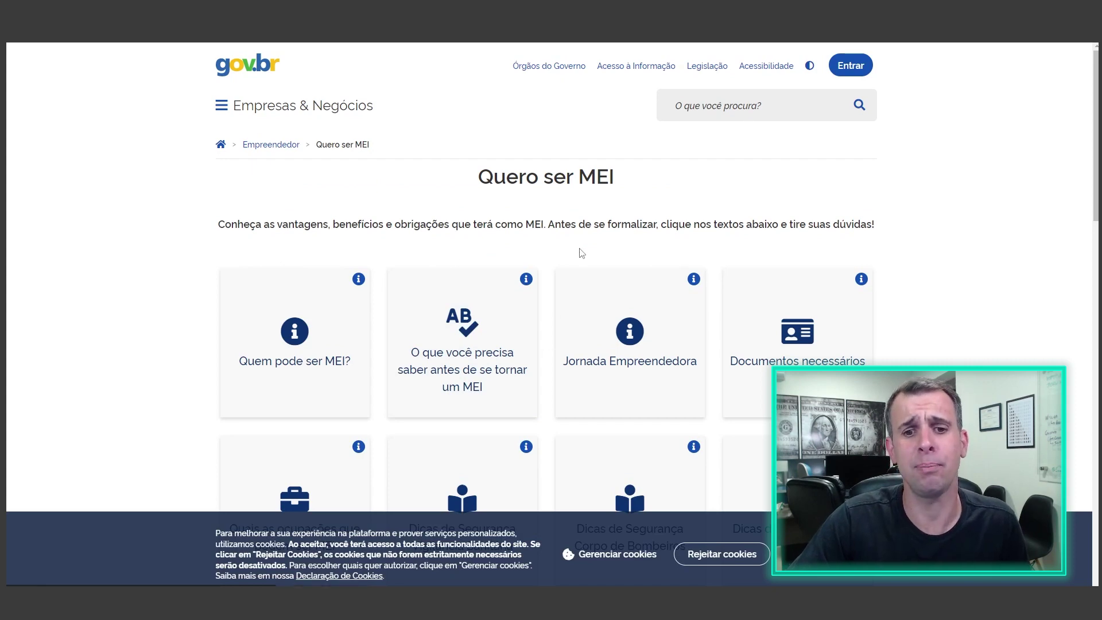
scroll(581, 251, down, 5)
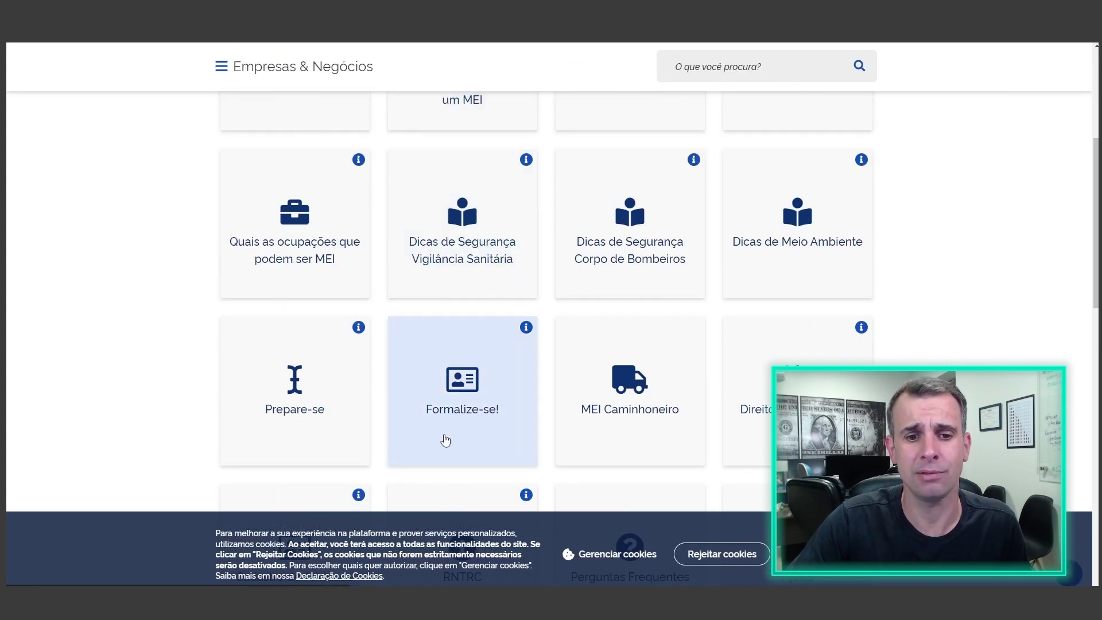
click(458, 400)
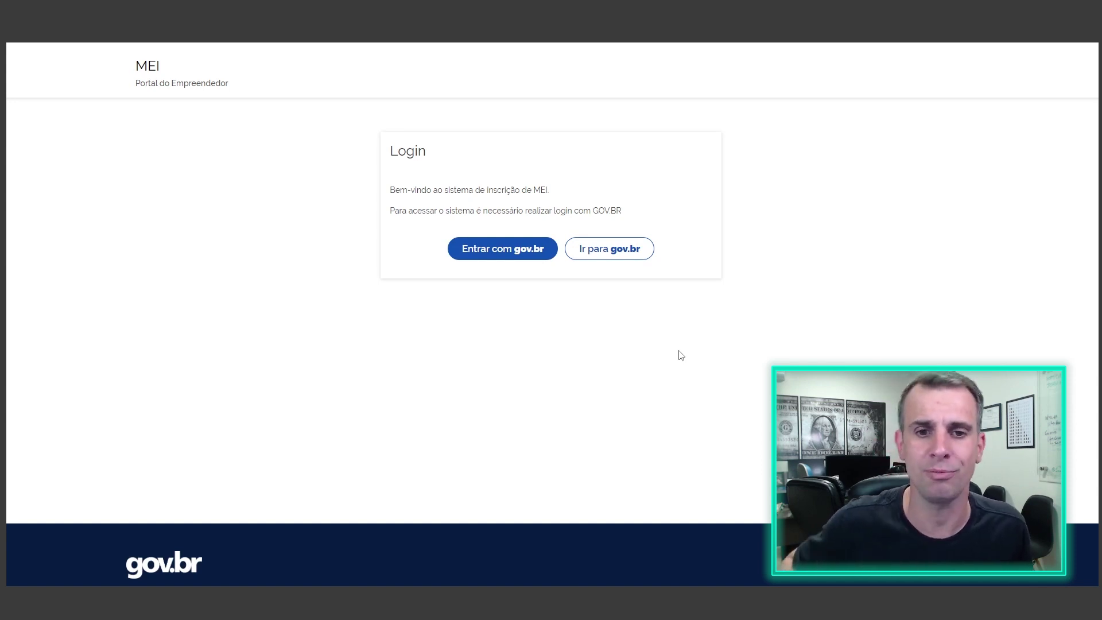
click(492, 254)
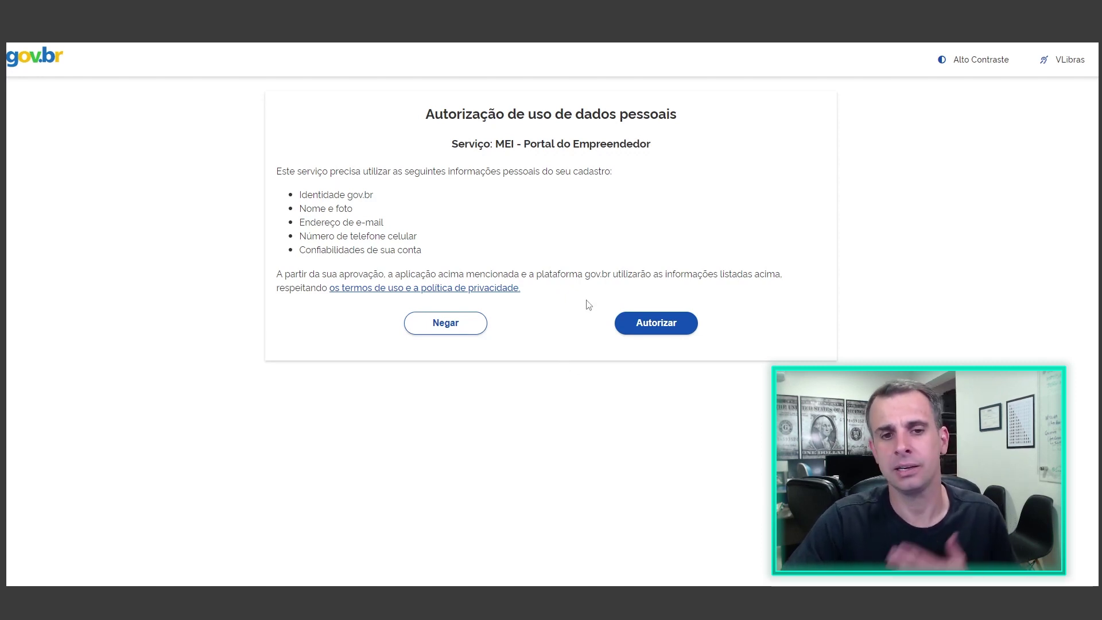
click(655, 331)
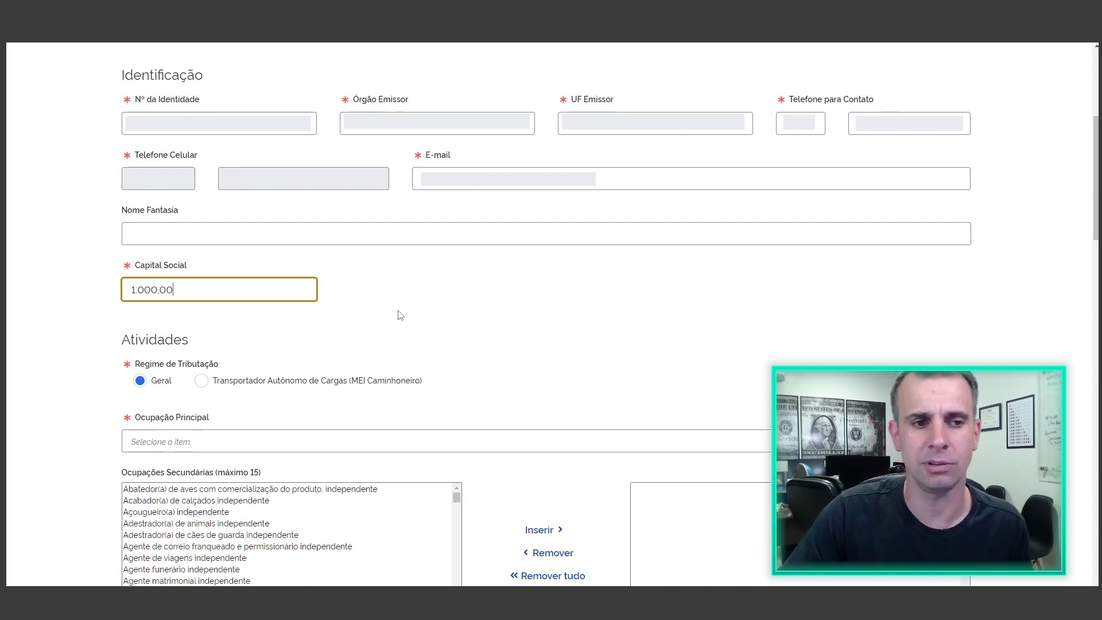
Set the main occupation (Ocupação Principal) to Digitador(a) independente.
scroll(423, 307, down, 5)
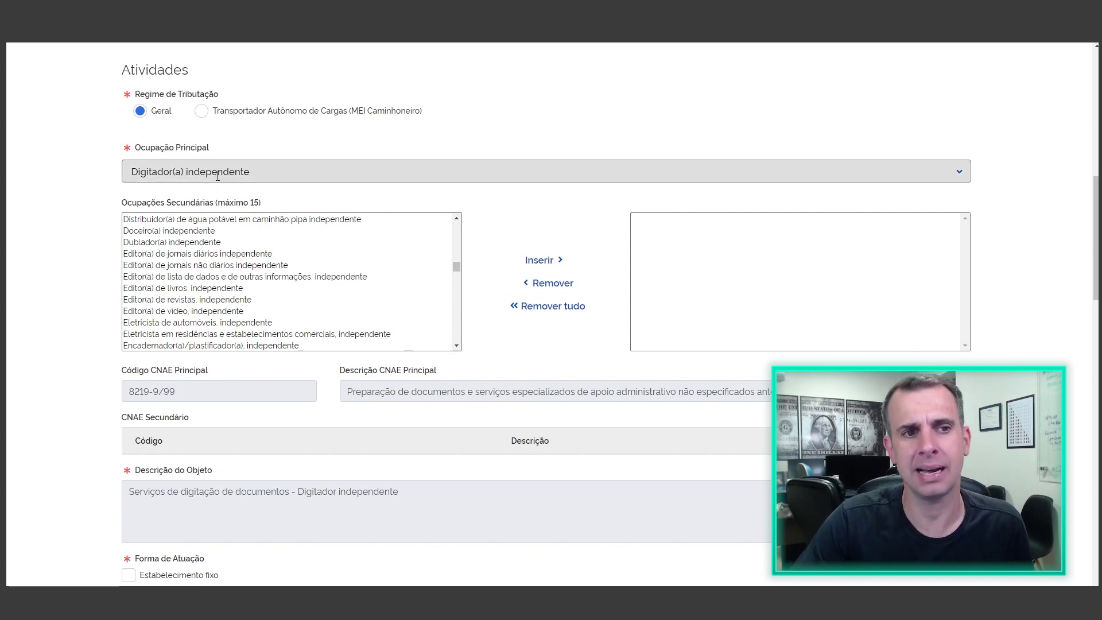
Add Adestrador(a) de cães de guarda independente to the secondary occupations and remove it again.
mouse_move(457, 267)
mouse_down()
mouse_move(462, 236)
mouse_move(464, 268)
mouse_up()
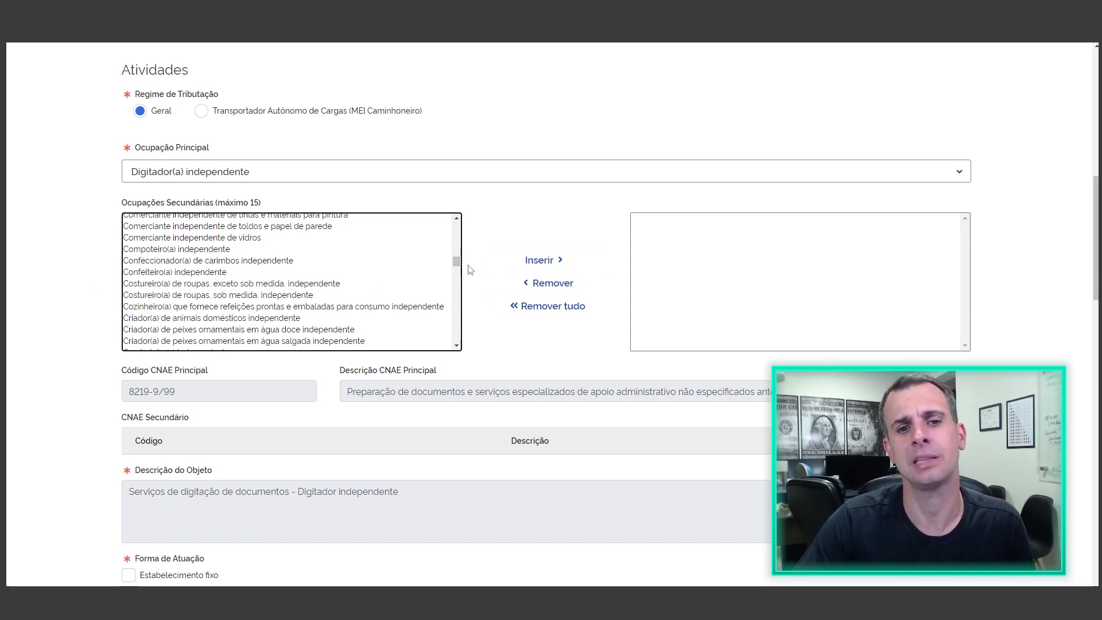
drag(457, 262, 356, 241)
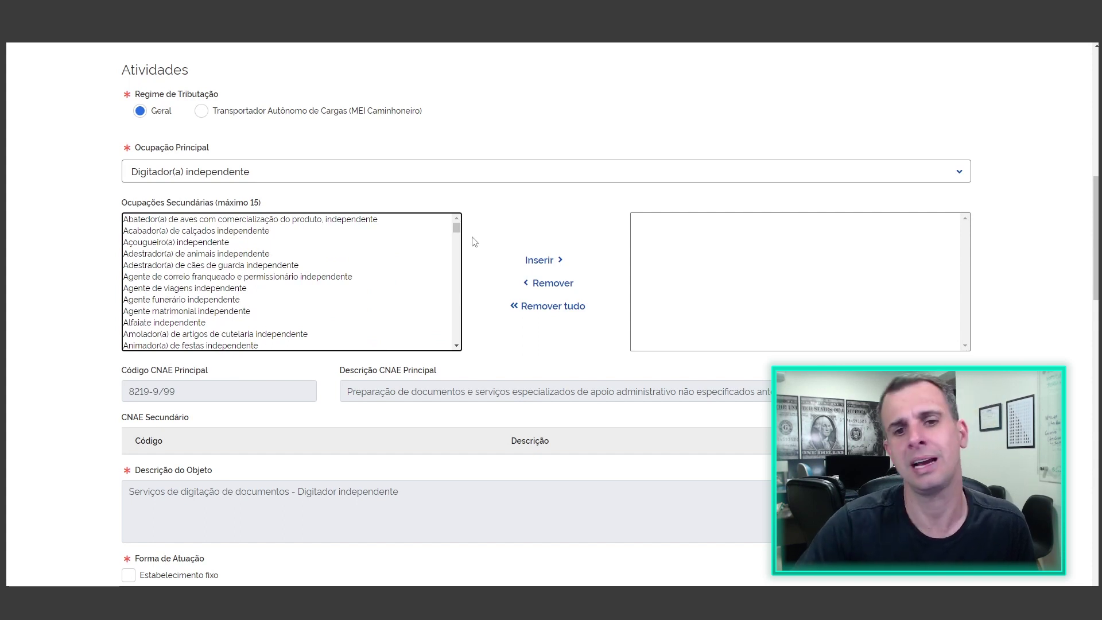
click(210, 264)
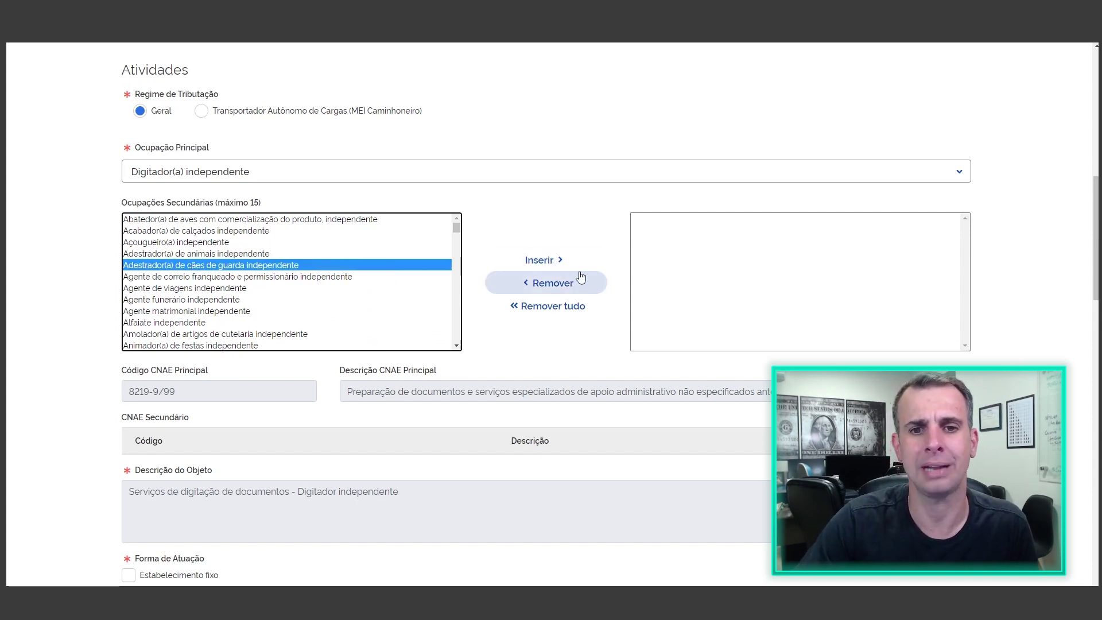
click(569, 260)
click(670, 222)
click(545, 284)
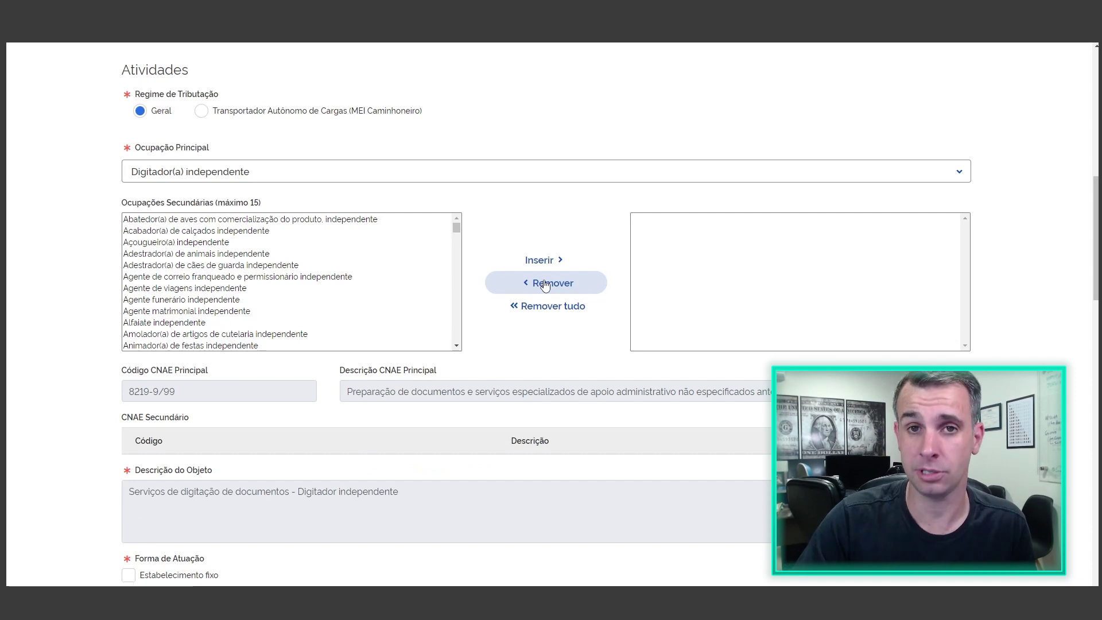
Try the Estabelecimento fixo and Internet options under Forma de Atuação, clearing each one again.
scroll(1046, 256, down, 9)
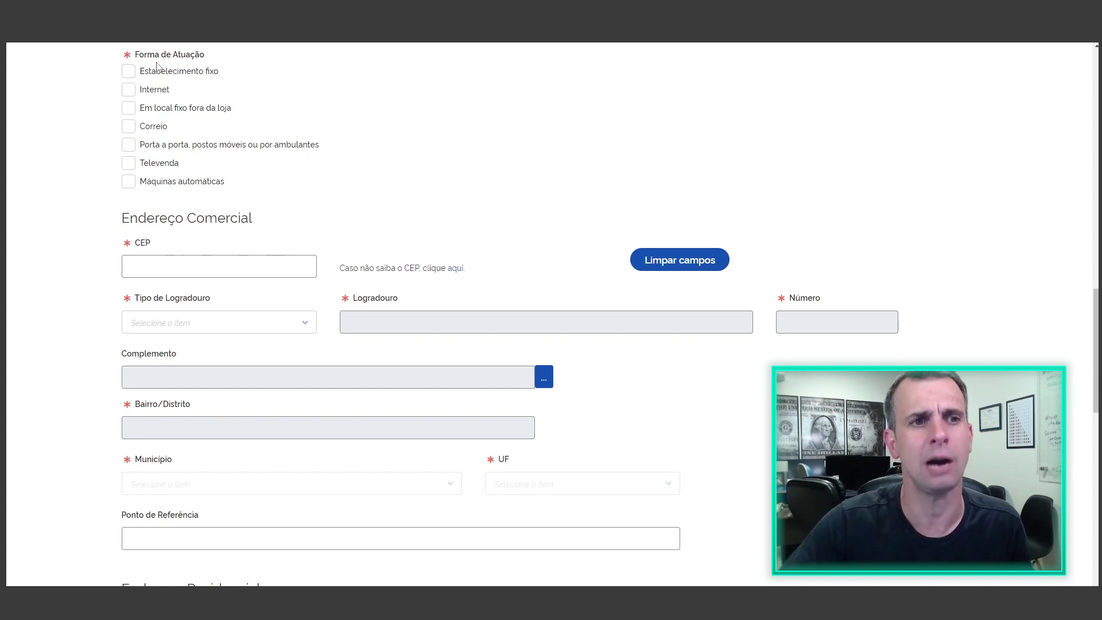
click(129, 72)
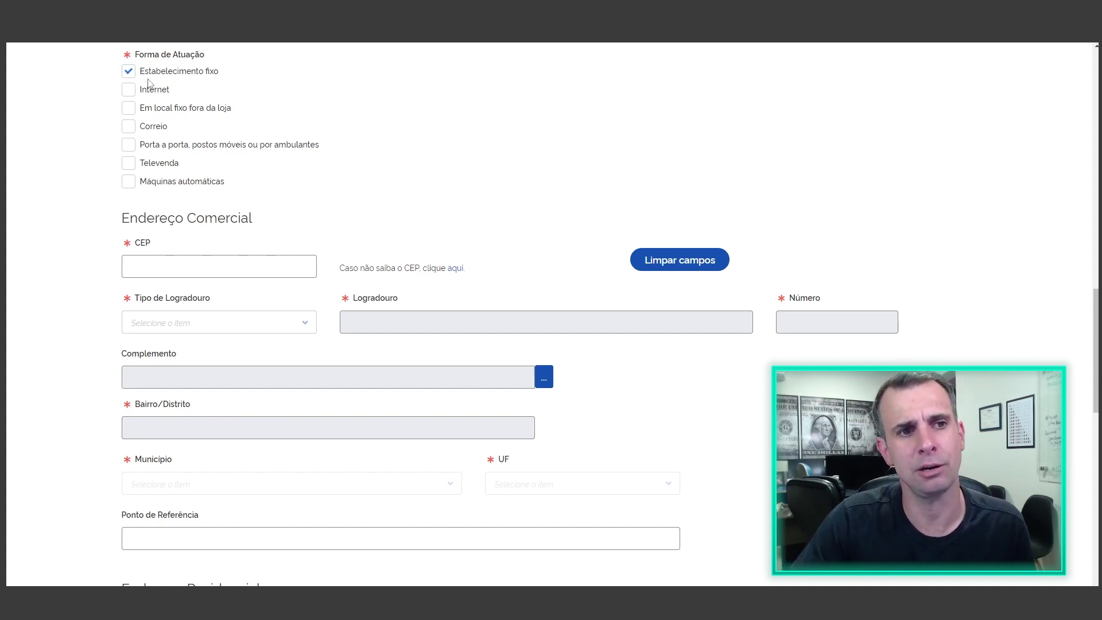
click(128, 71)
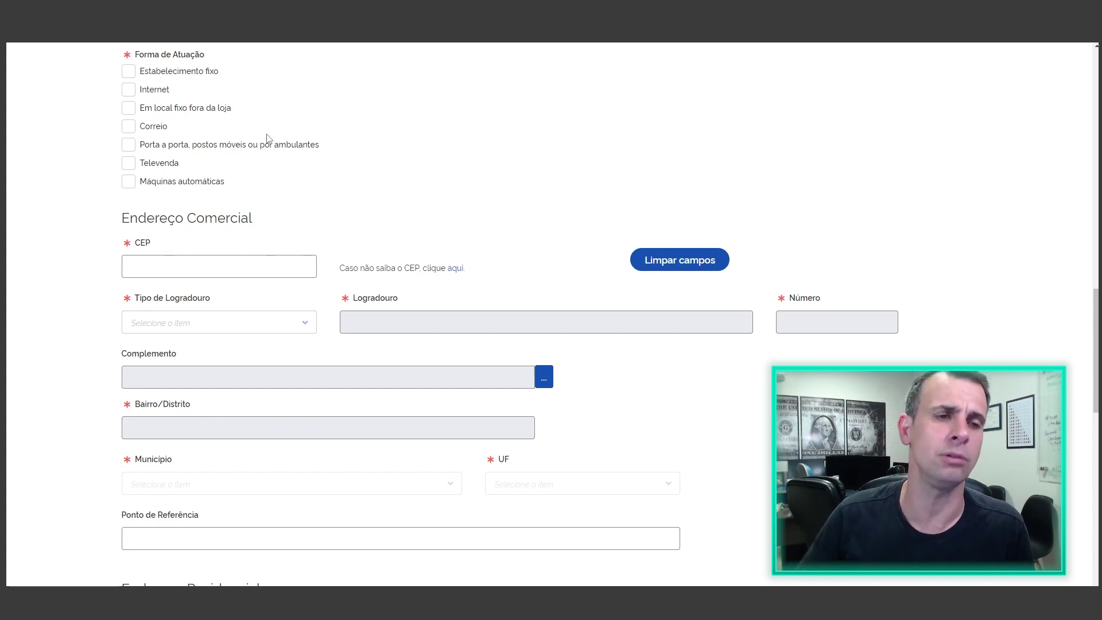
click(129, 89)
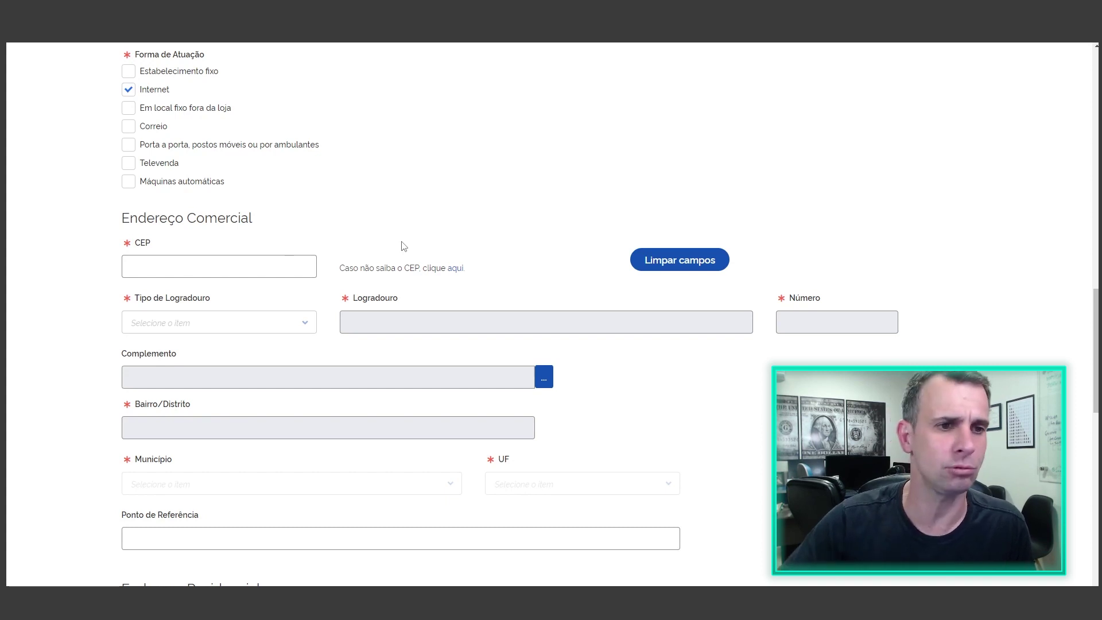
click(129, 90)
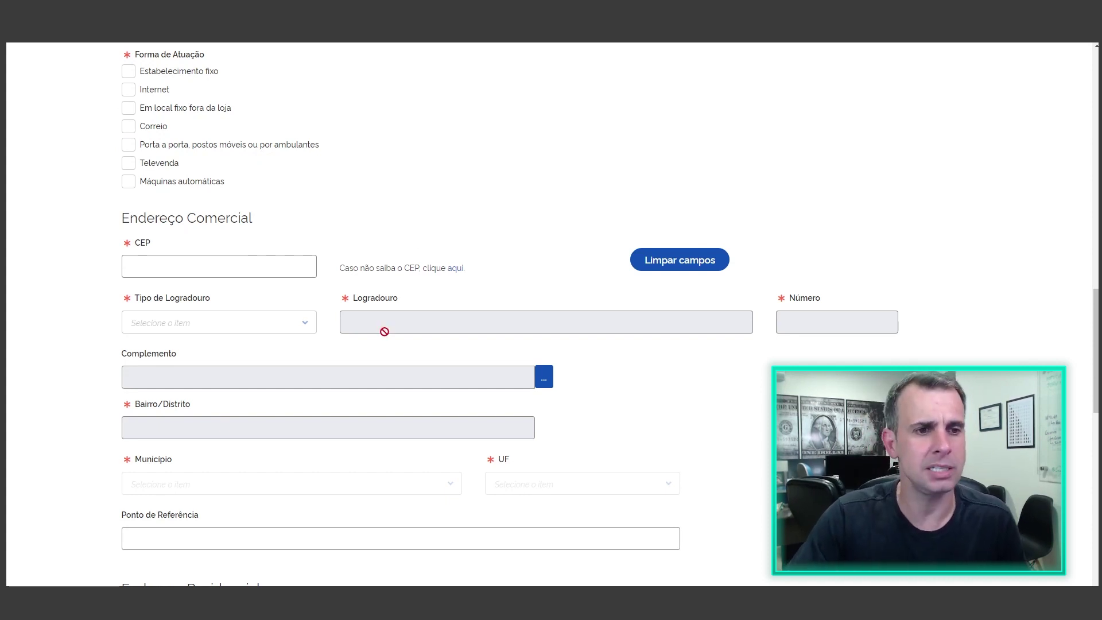
Fill in the business address starting from its postal code, and mark the residential address as the same as the business address.
click(262, 256)
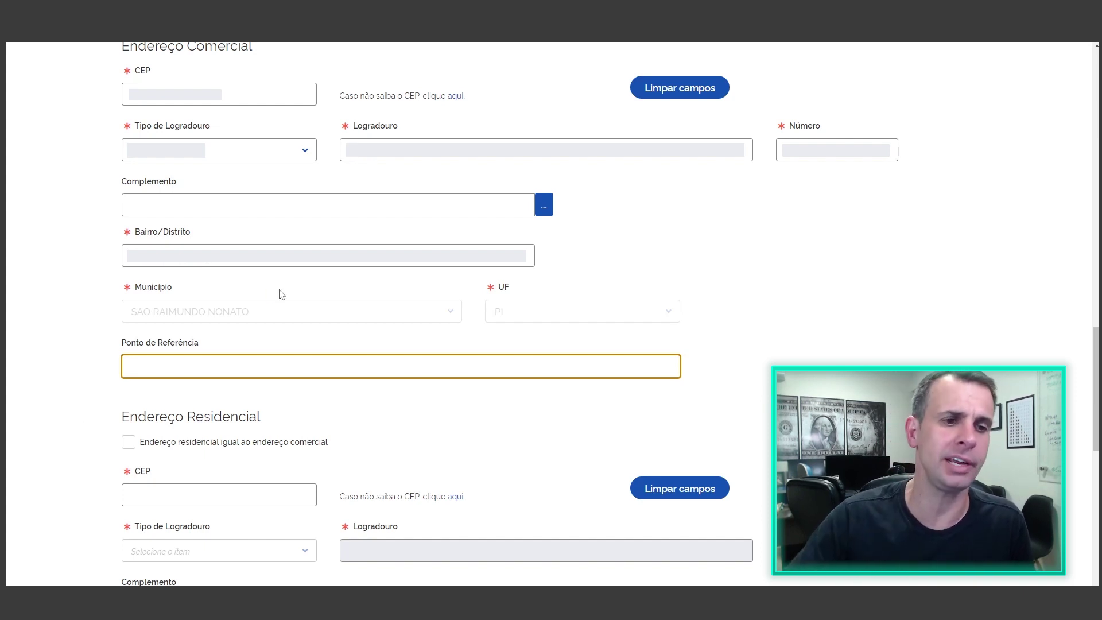
click(151, 346)
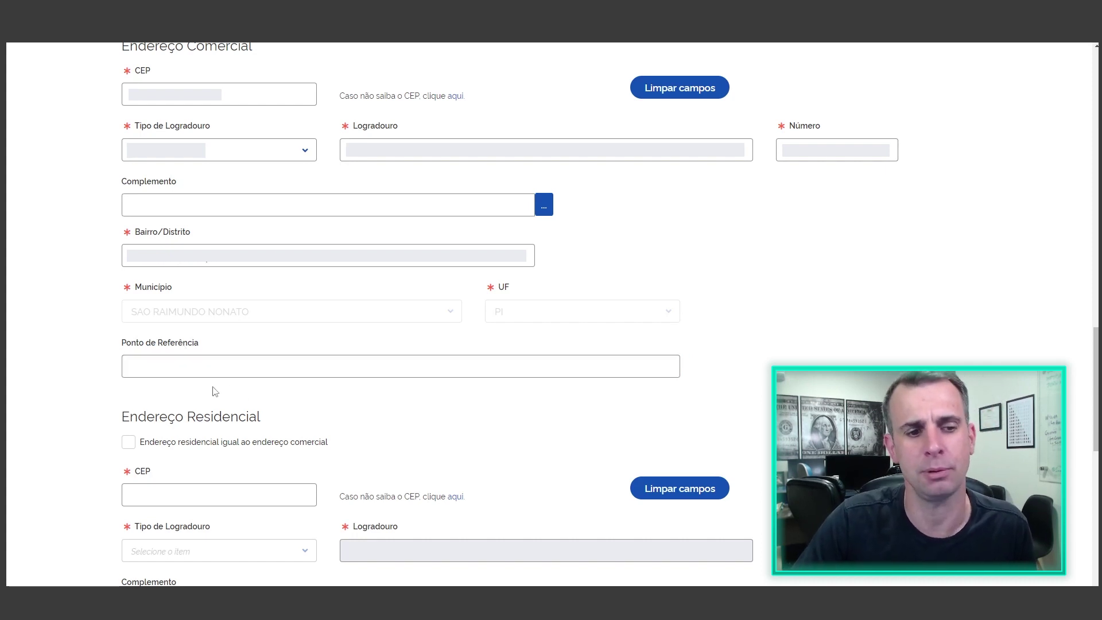
click(209, 445)
click(201, 444)
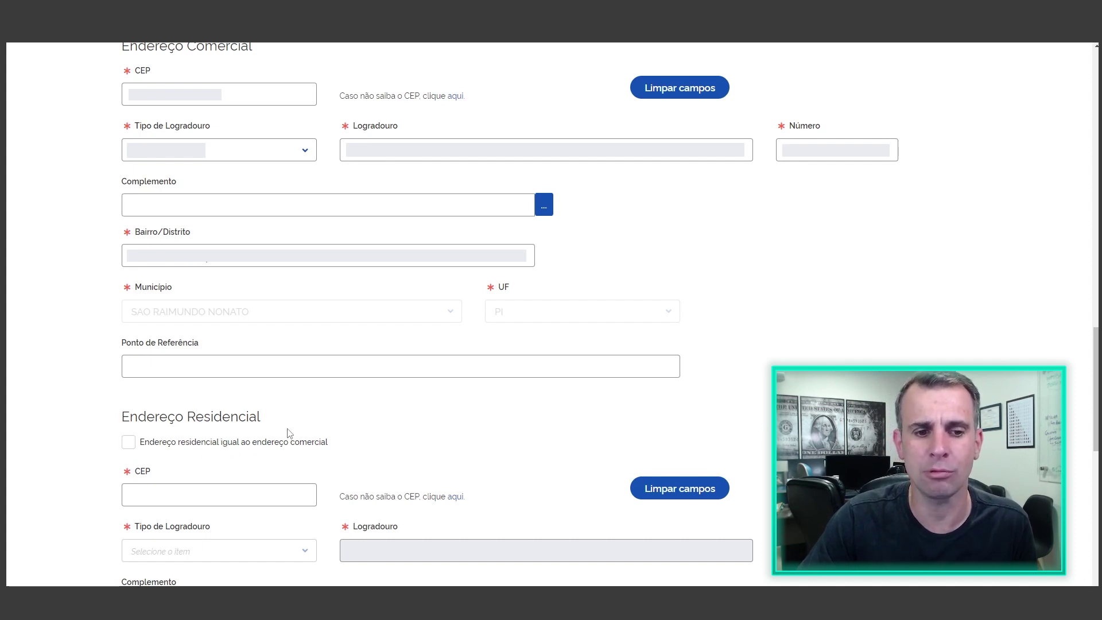
click(129, 443)
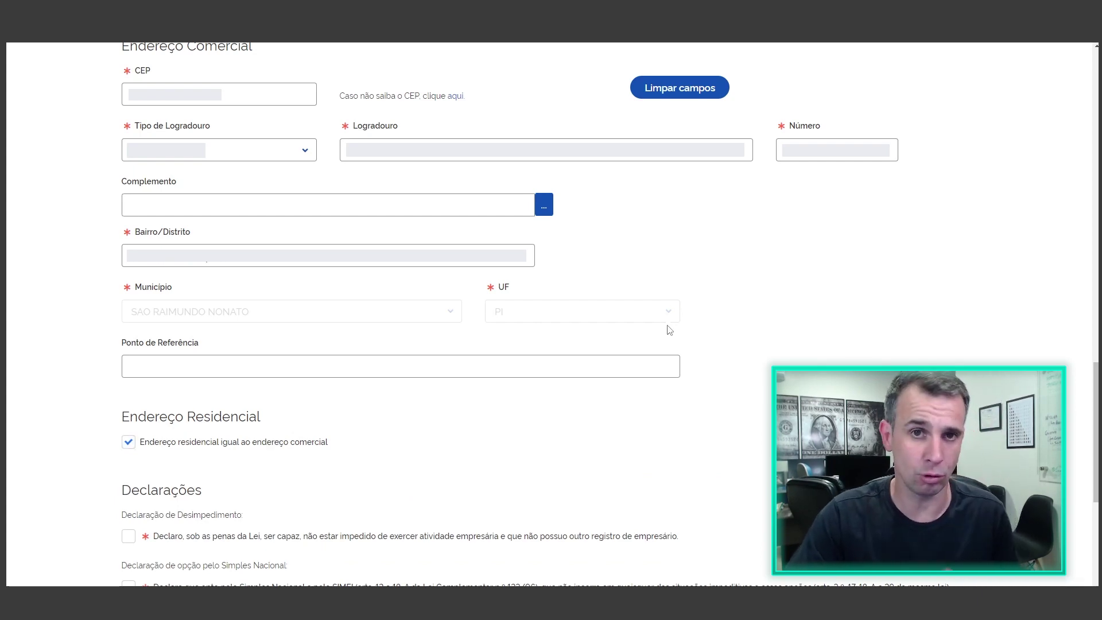
Accept the Desimpedimento, Simples Nacional and Microempresa (ME) declarations.
scroll(930, 227, down, 6)
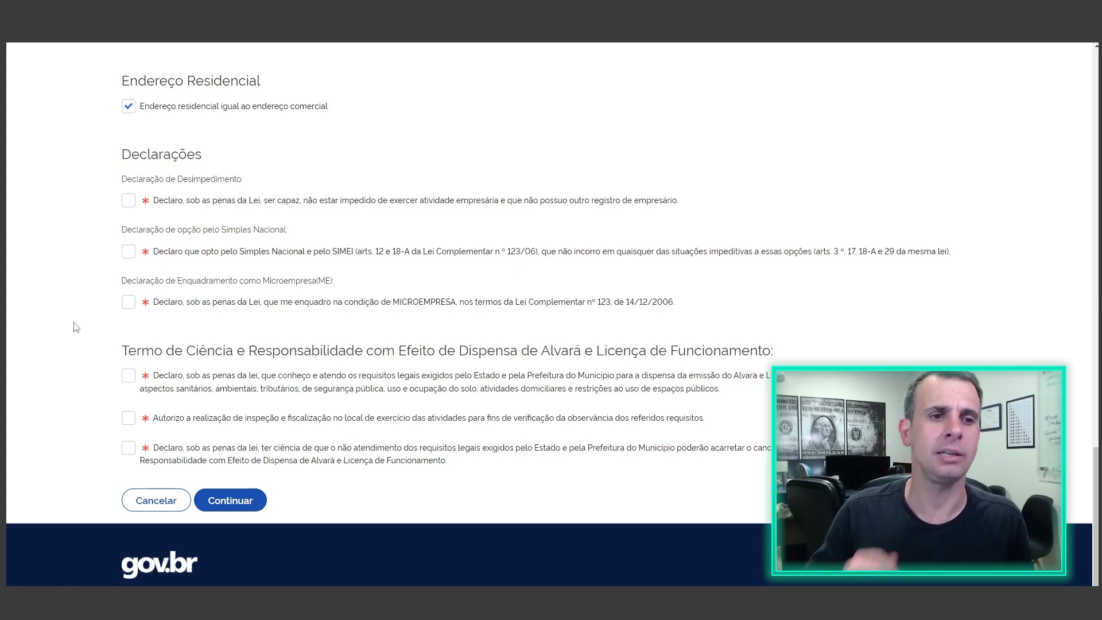
click(128, 200)
double_click(128, 252)
click(129, 302)
click(129, 251)
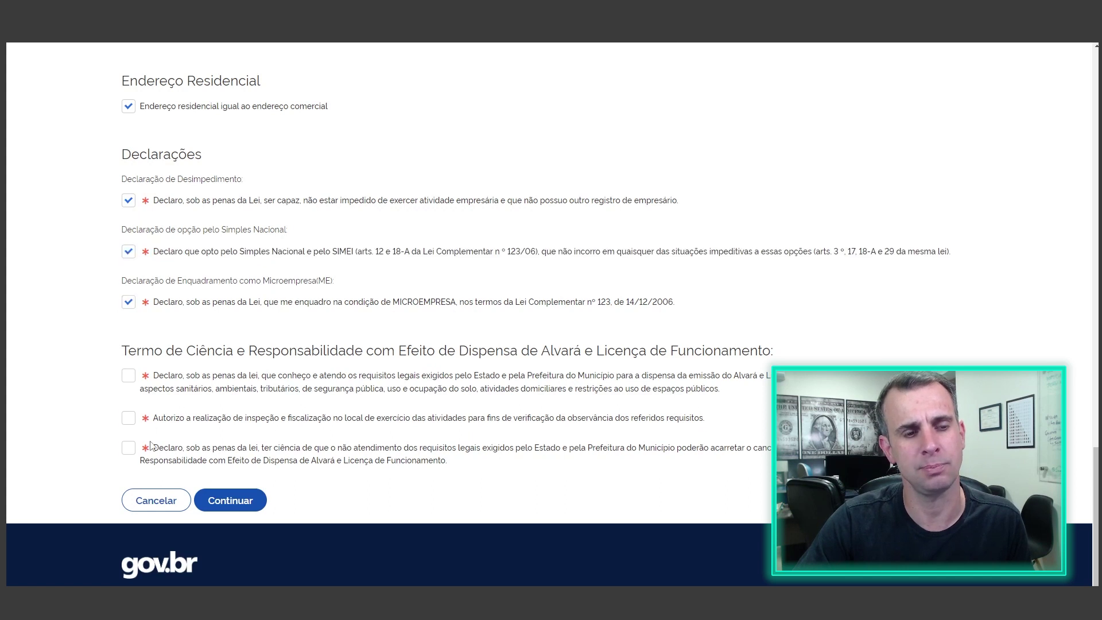
Accept all three statements of the Termo de Ciência e Responsabilidade and submit the registration form.
click(129, 378)
click(129, 418)
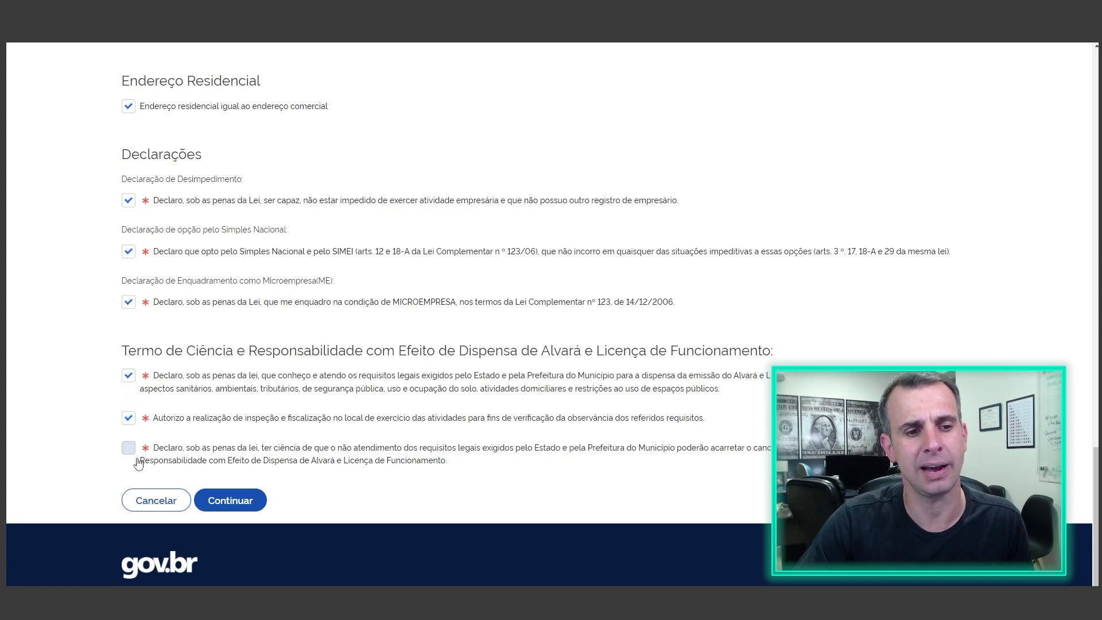
click(129, 448)
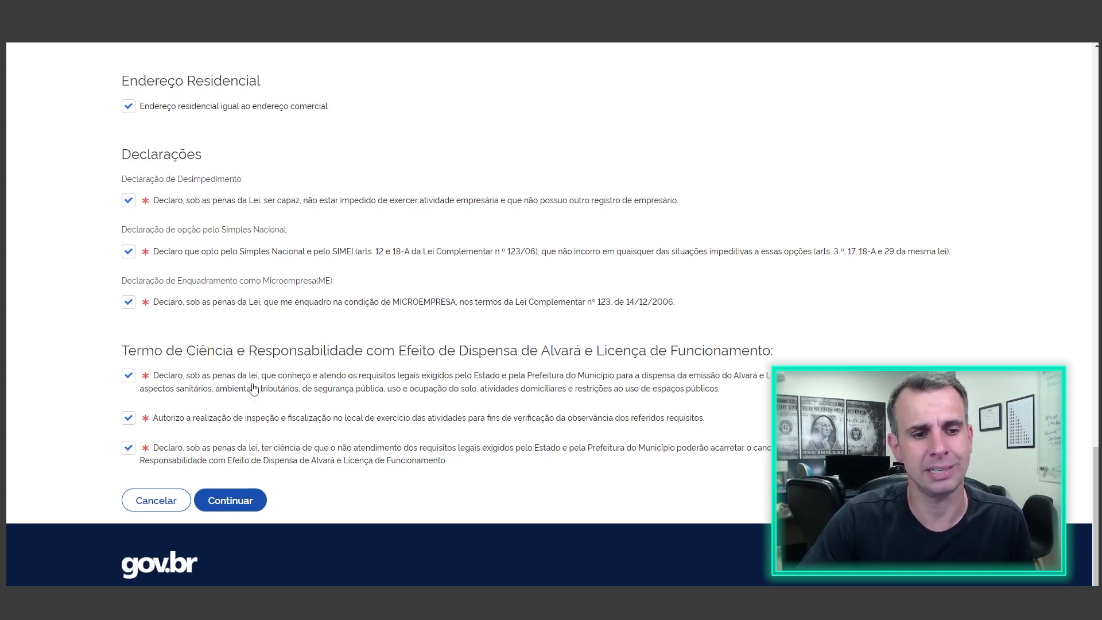
click(229, 501)
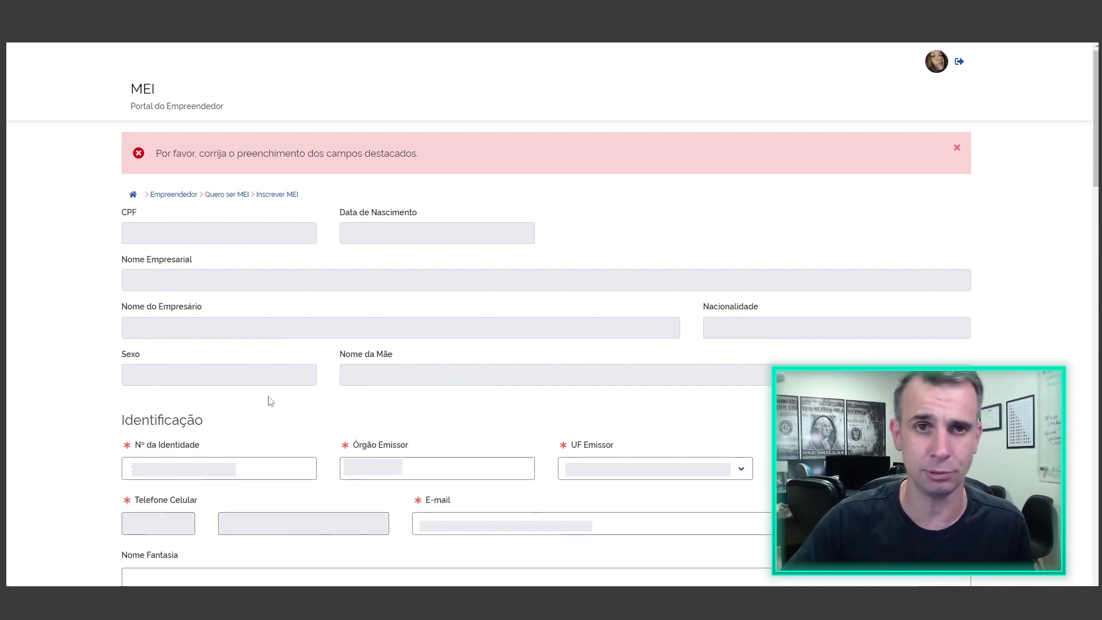
Select Em local fixo fora da loja as the Forma de Atuação, resubmit the form and confirm the registration data.
scroll(1061, 262, down, 15)
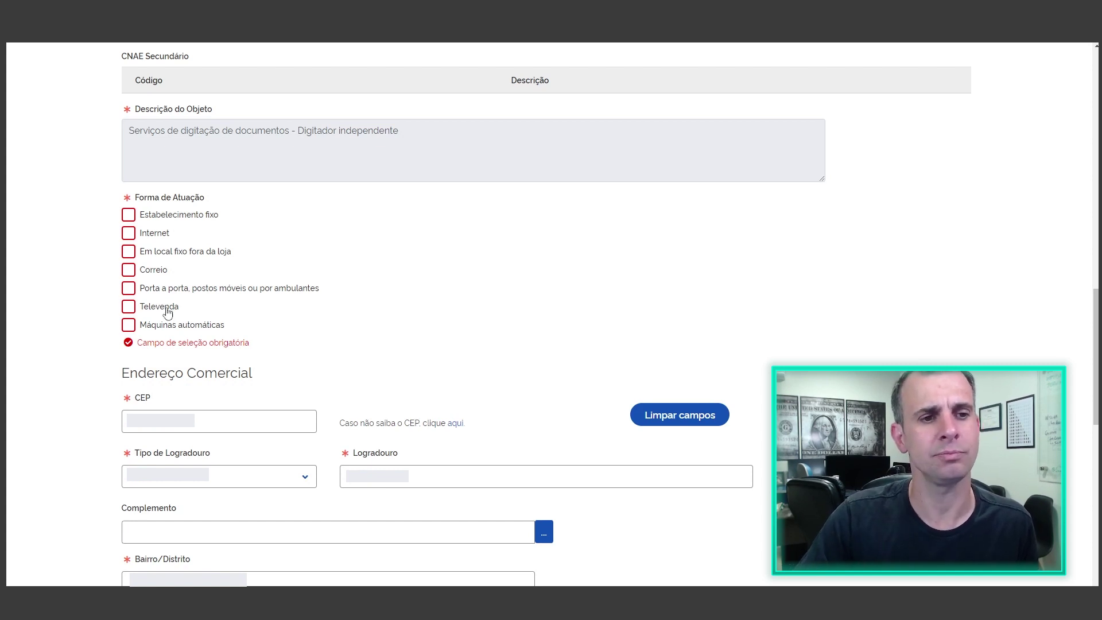
click(130, 252)
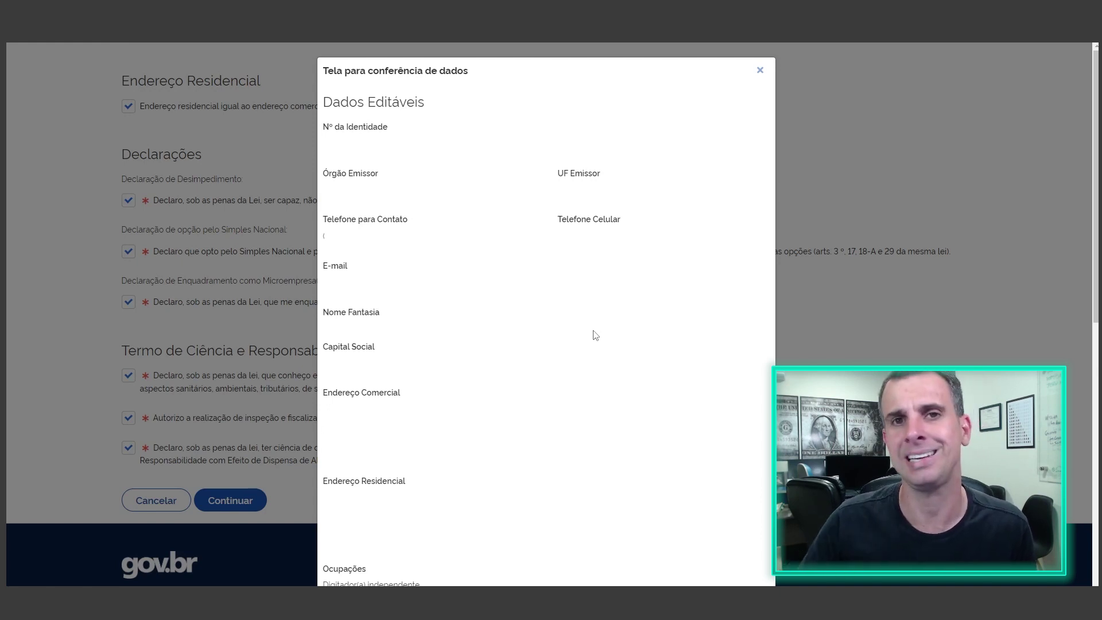
scroll(593, 332, down, 10)
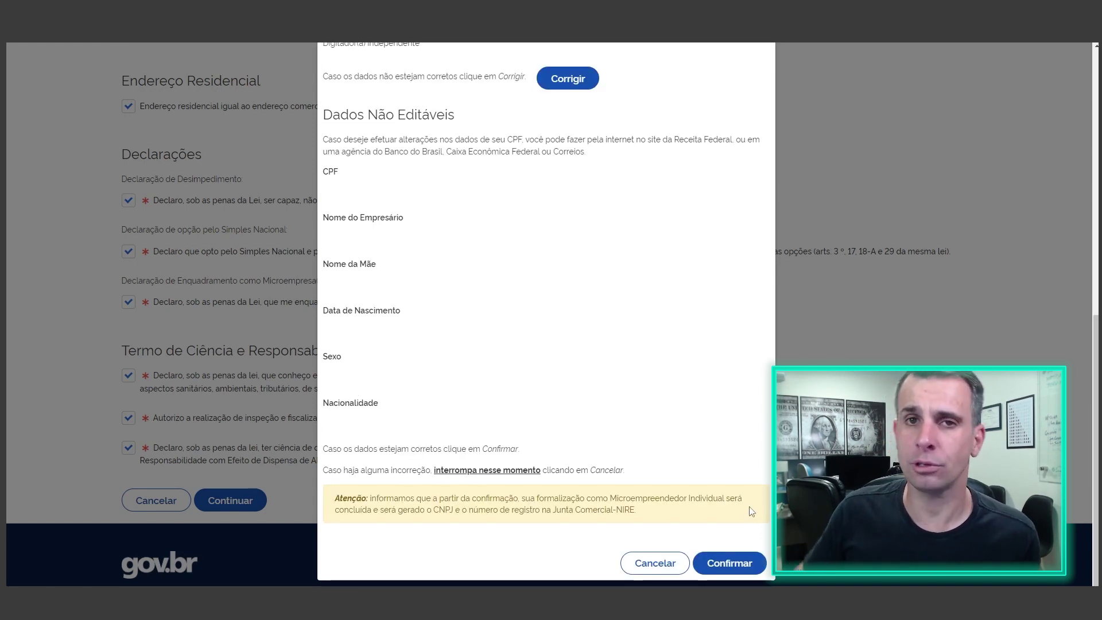
click(723, 570)
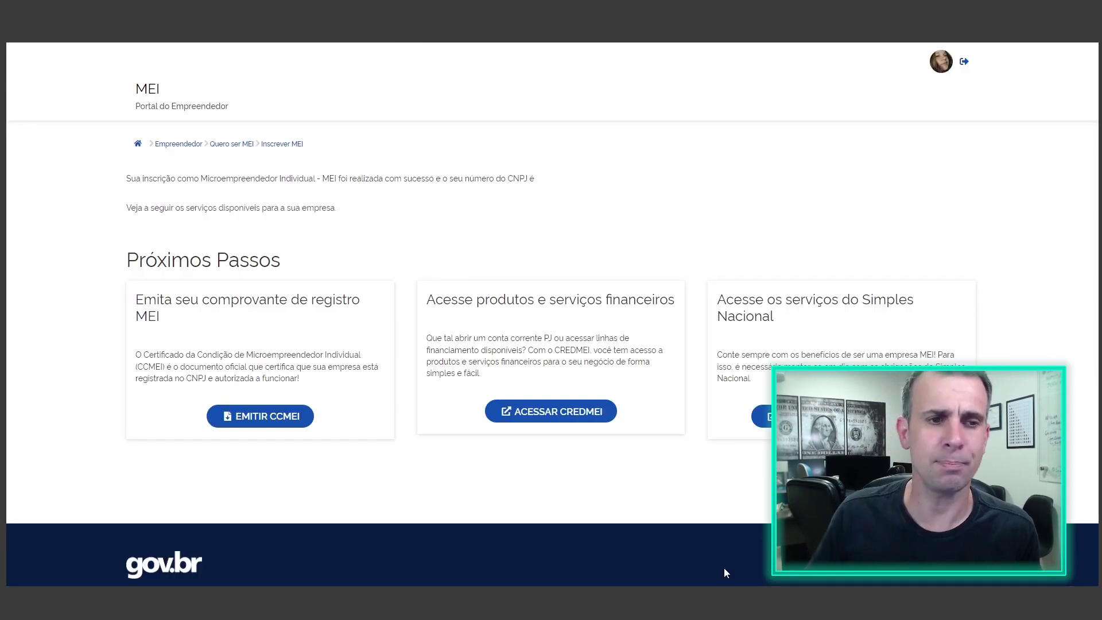